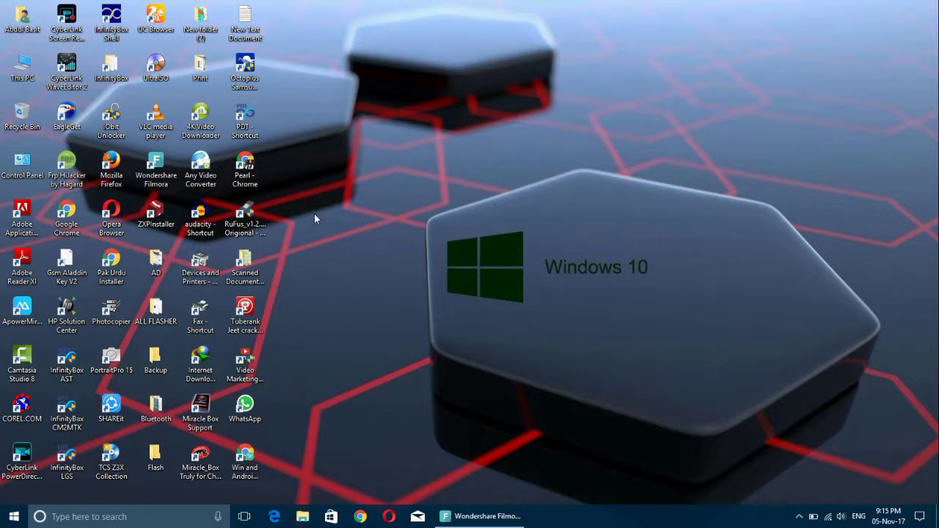
Step: Start UltraISO and open its Make CD/DVD Image settings
{"action": "left_click", "coordinate": [397, 186]}
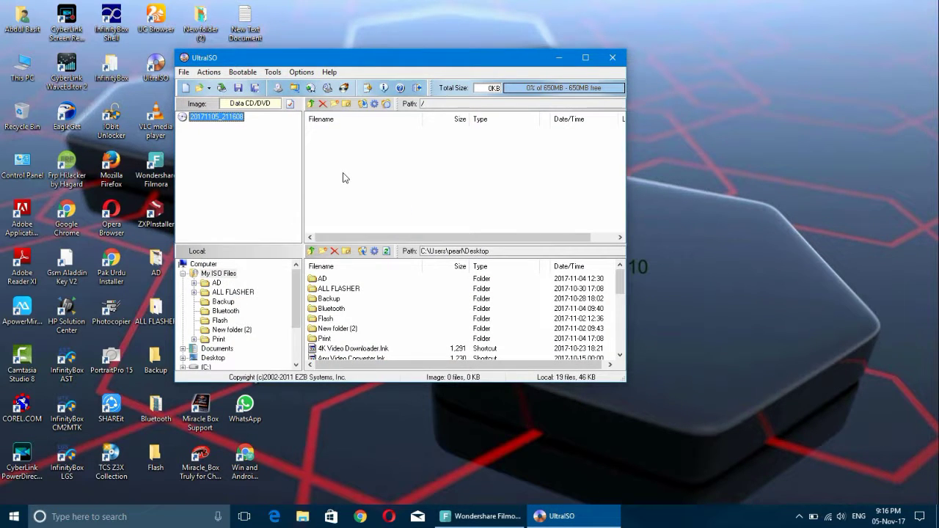
{"action": "left_click_drag", "start_coordinate": [323, 64], "coordinate": [381, 74]}
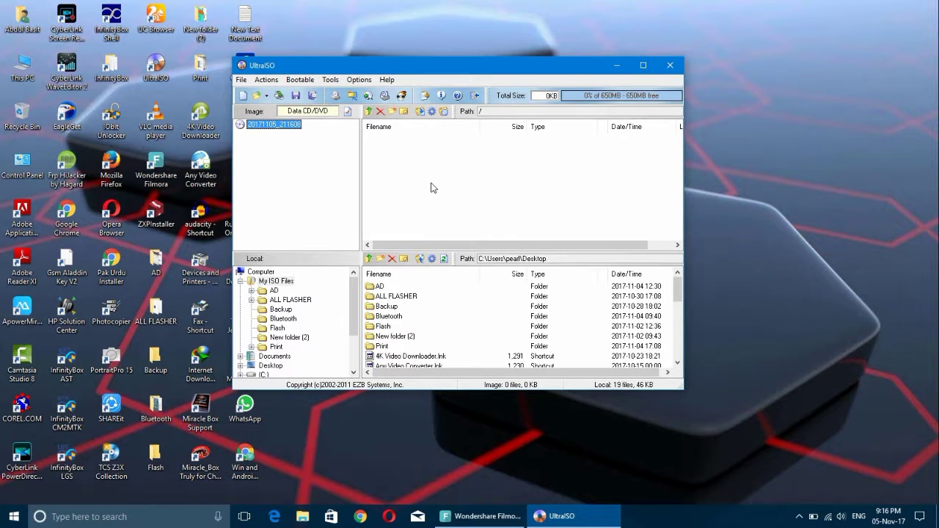
{"action": "left_click", "coordinate": [362, 80]}
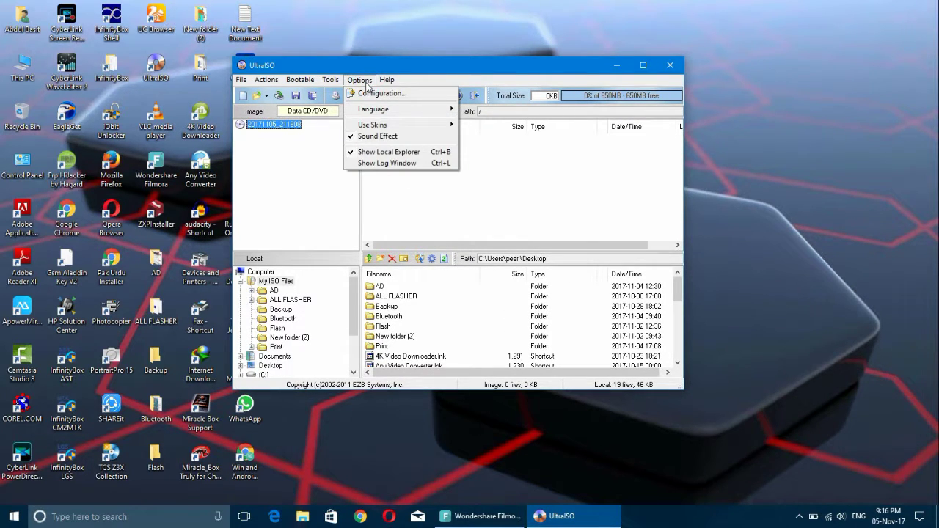
{"action": "mouse_move", "coordinate": [324, 82]}
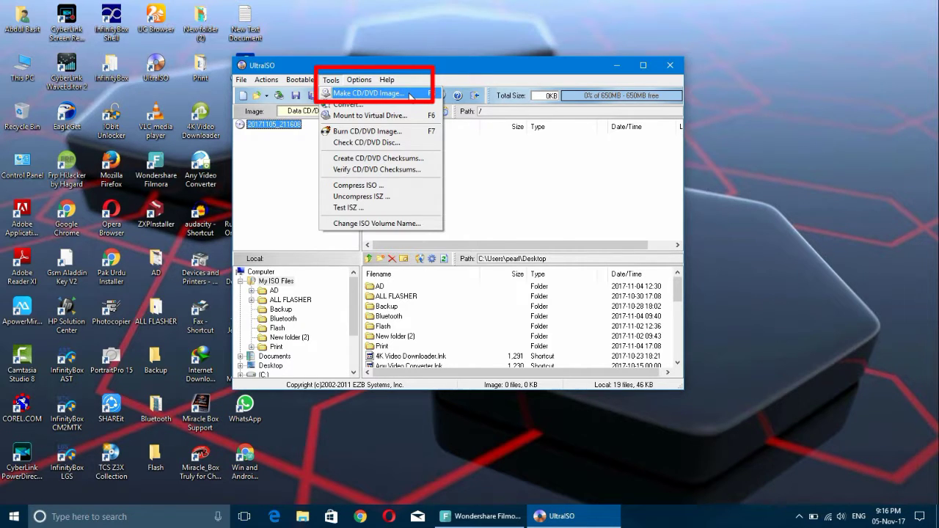
{"action": "left_click", "coordinate": [411, 96]}
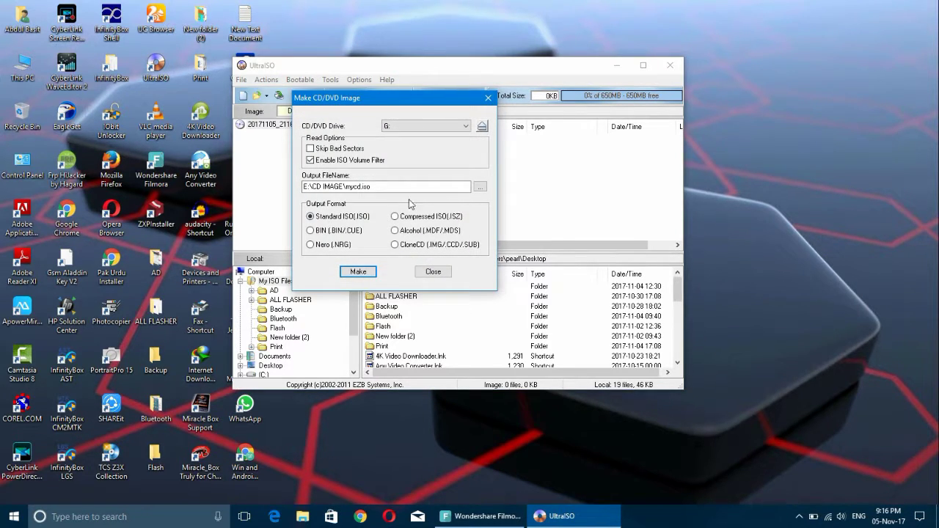
Step: Check the CD/DVD drive choices for making an image, and close UltraISO without making one
{"action": "left_click", "coordinate": [461, 132]}
{"action": "left_click", "coordinate": [457, 129]}
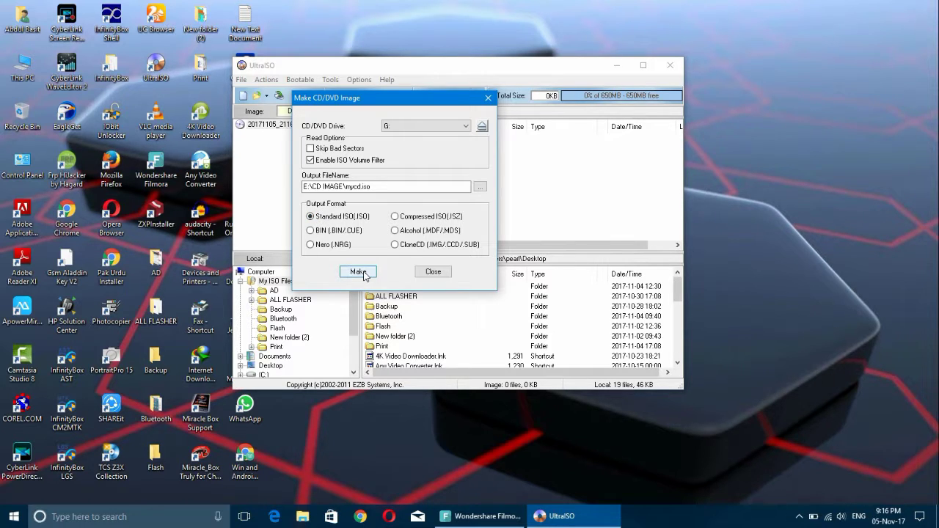
{"action": "left_click", "coordinate": [431, 271]}
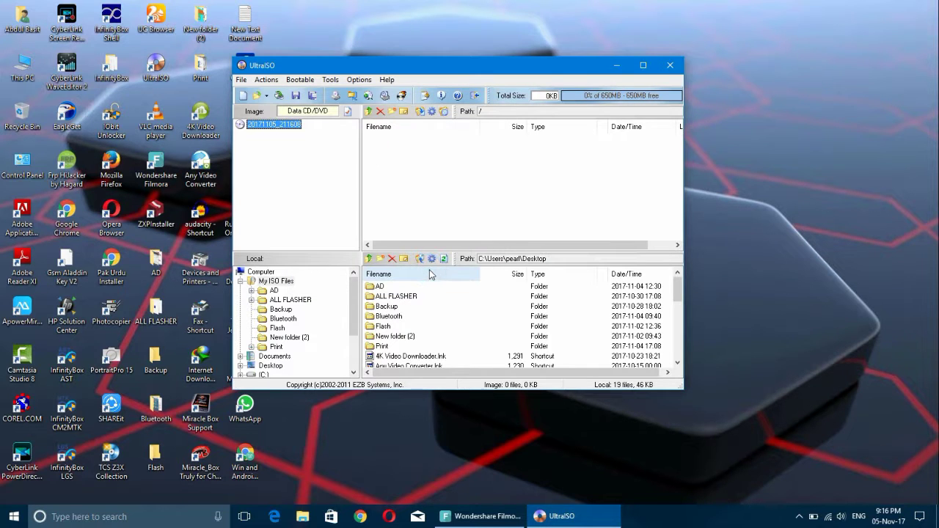
{"action": "left_click", "coordinate": [670, 65]}
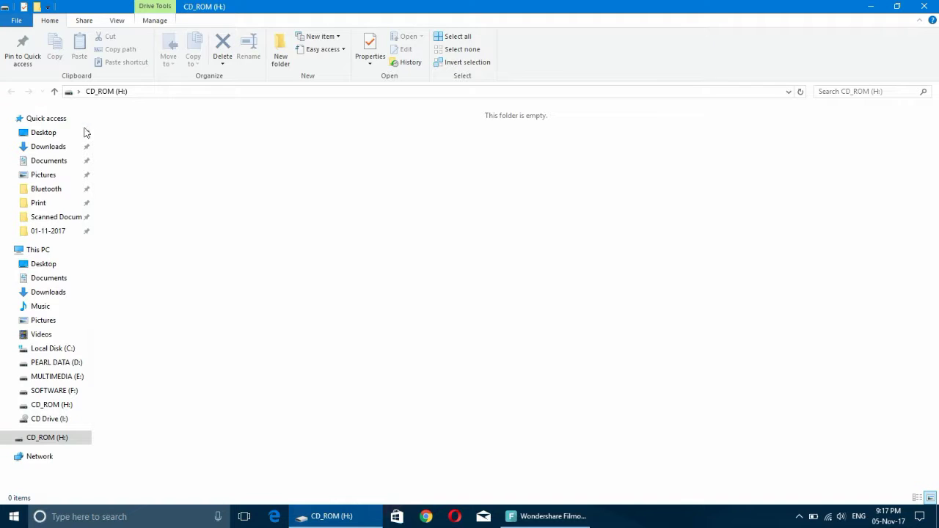
Step: Inspect the contents of the CD_ROM (H:) drive from This PC, and close File Explorer
{"action": "left_click", "coordinate": [55, 91]}
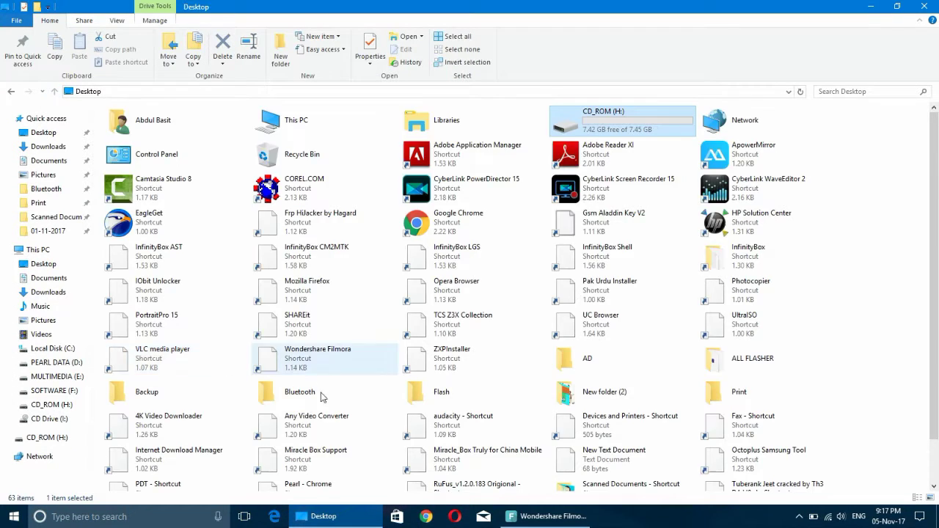
{"action": "left_click", "coordinate": [44, 249]}
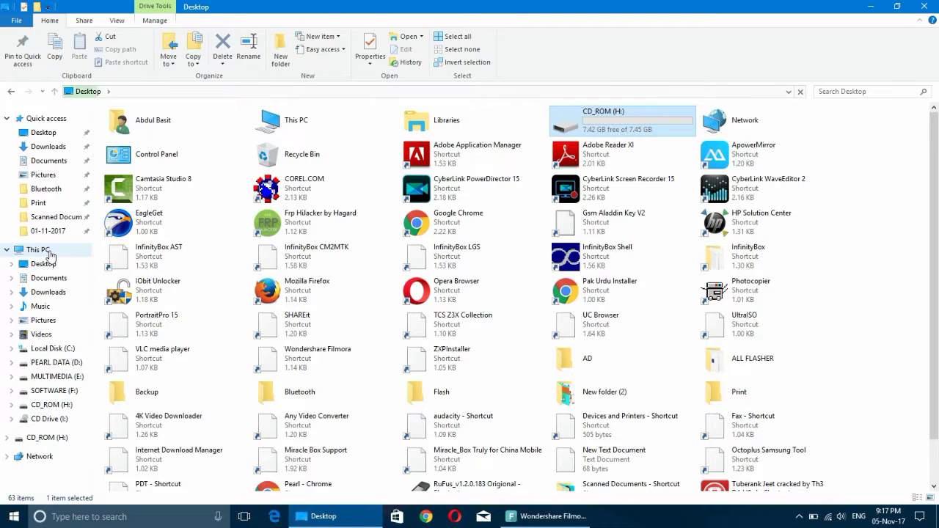
{"action": "left_click", "coordinate": [145, 249]}
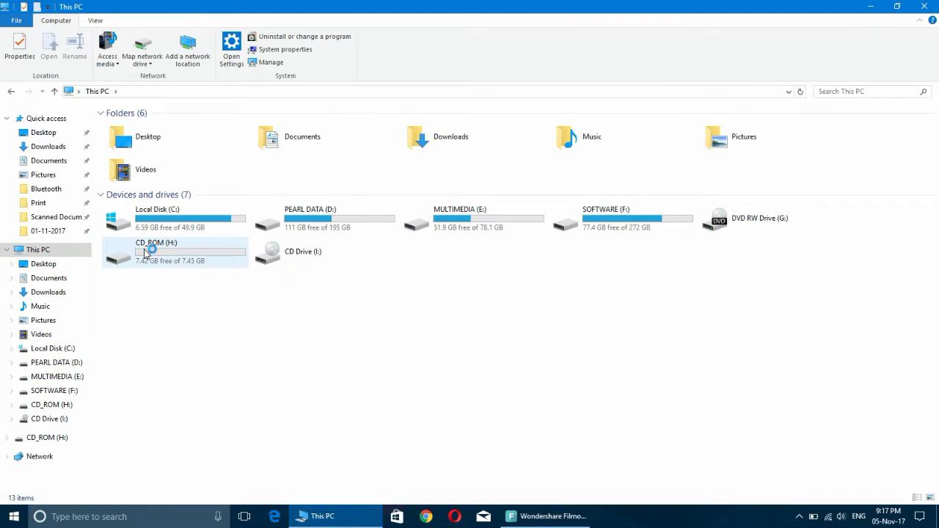
{"action": "double_click", "coordinate": [144, 248]}
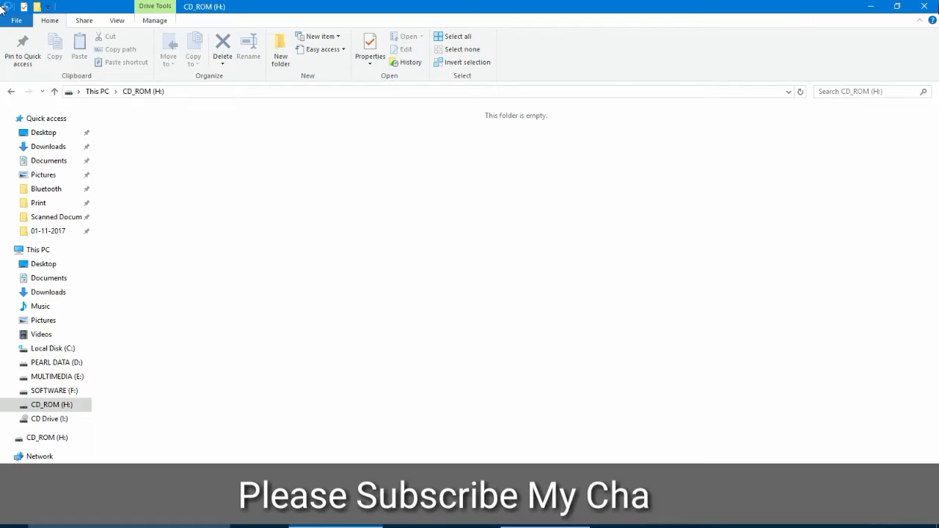
{"action": "left_click", "coordinate": [923, 6]}
{"action": "left_click", "coordinate": [417, 265]}
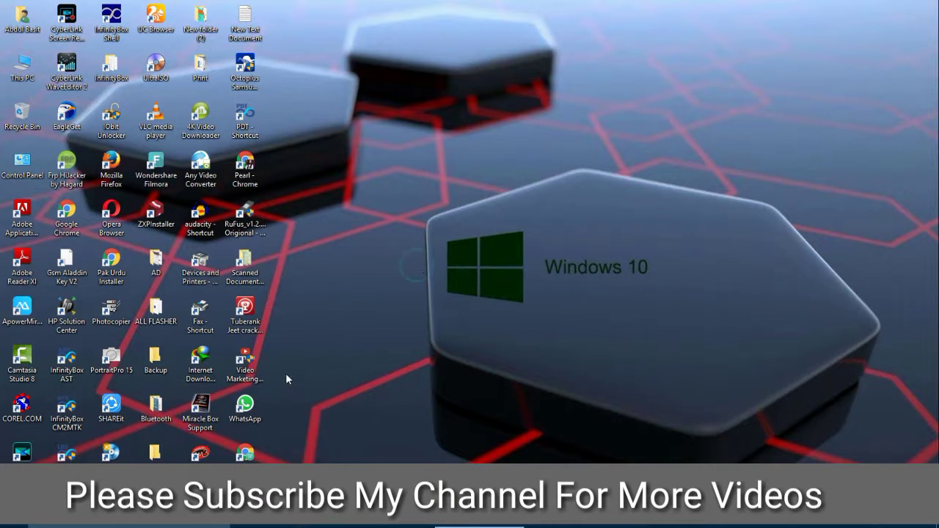
Step: Start Rufus and review the available capacity and device choices, keeping CD_ROM (H:) as the device
{"action": "left_click", "coordinate": [316, 383]}
{"action": "left_click", "coordinate": [246, 232]}
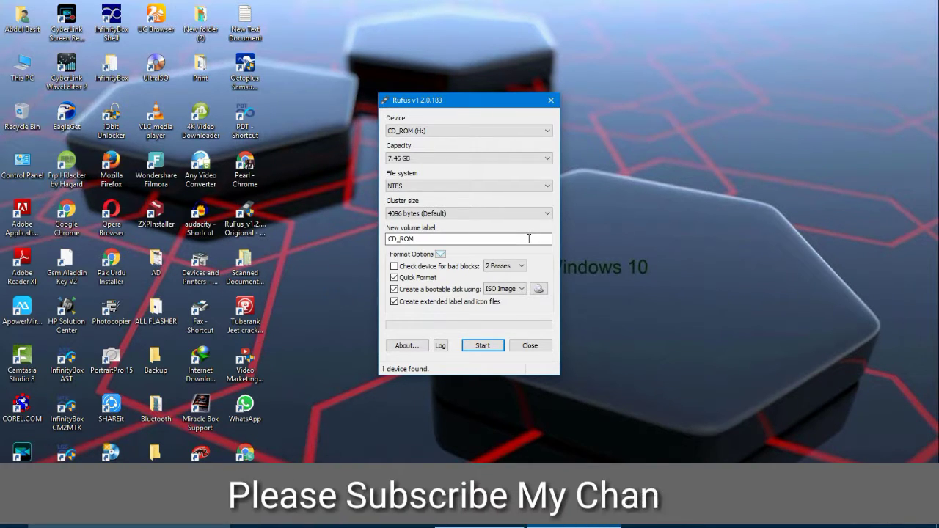
{"action": "left_click", "coordinate": [538, 158]}
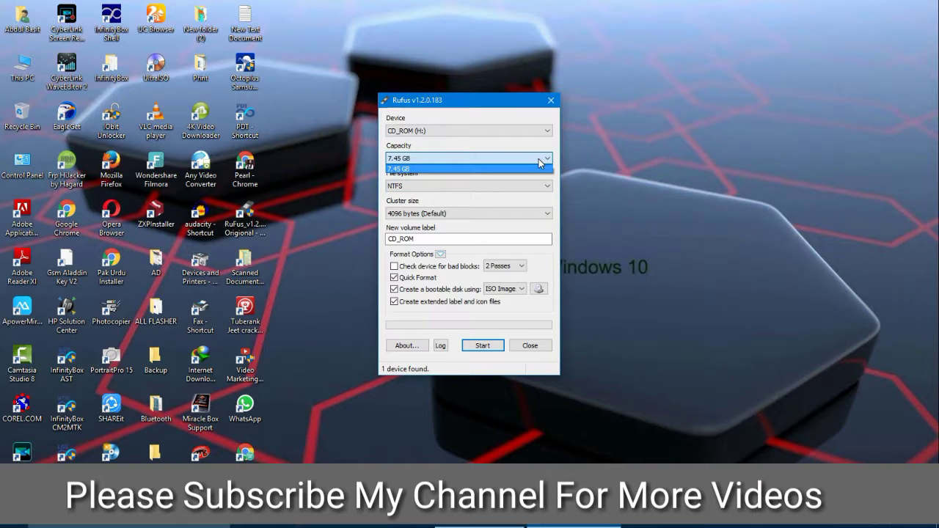
{"action": "left_click", "coordinate": [539, 158]}
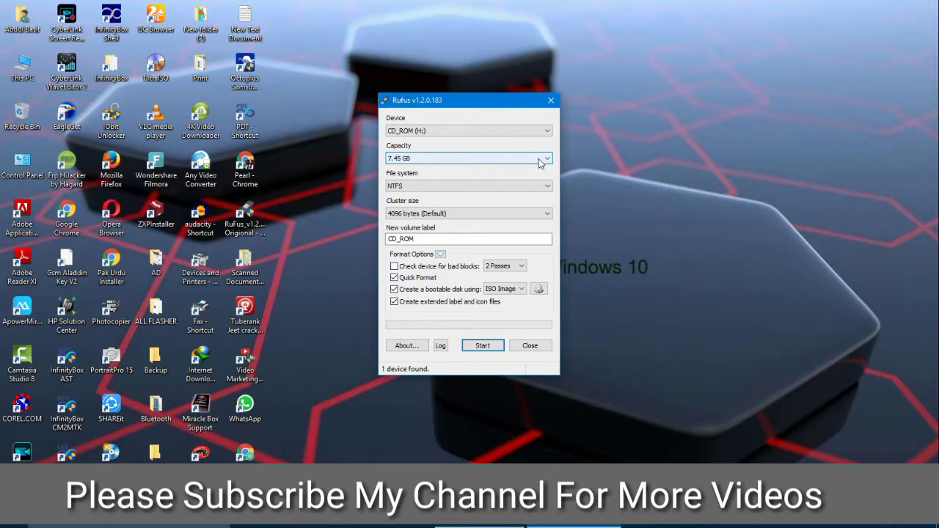
{"action": "left_click", "coordinate": [529, 130]}
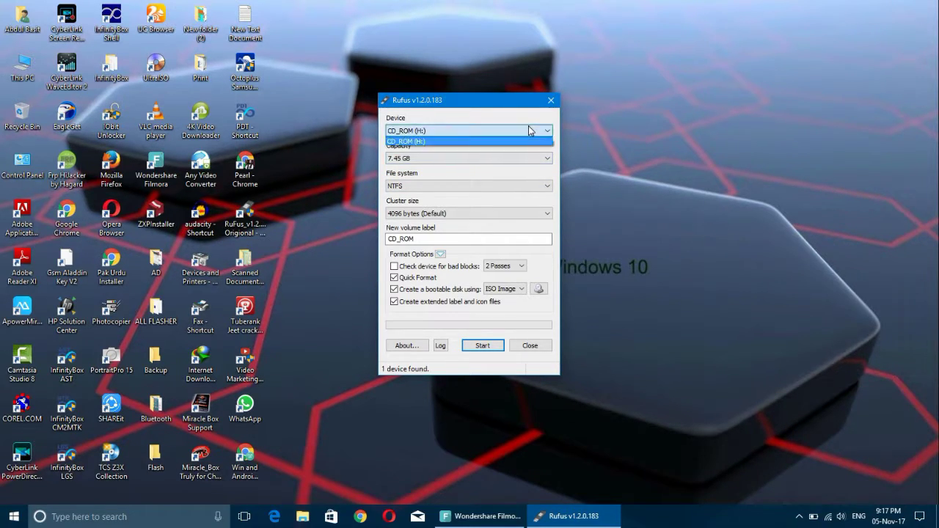
{"action": "left_click", "coordinate": [529, 130]}
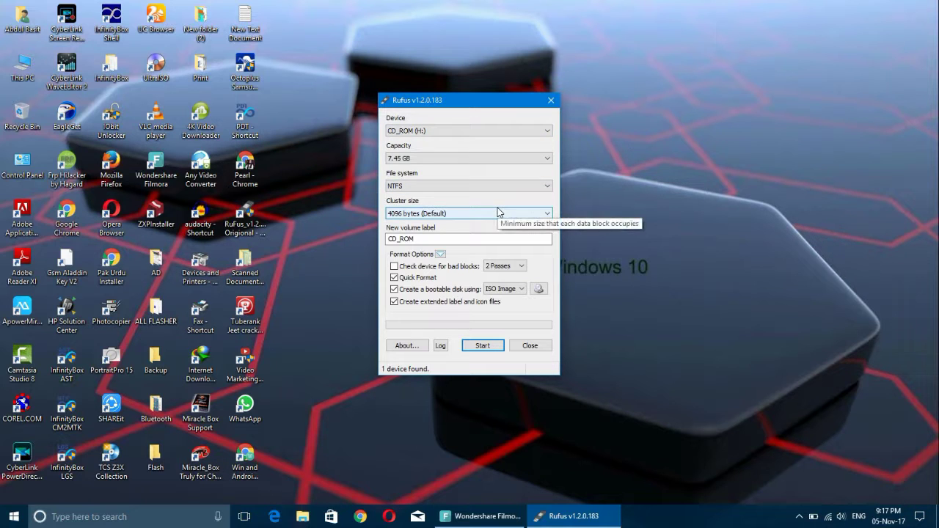
Step: Load the Win 7 Professional ISO from the CD IMAGE folder on MULTIMEDIA (E:) as the bootable disk image
{"action": "left_click", "coordinate": [543, 293]}
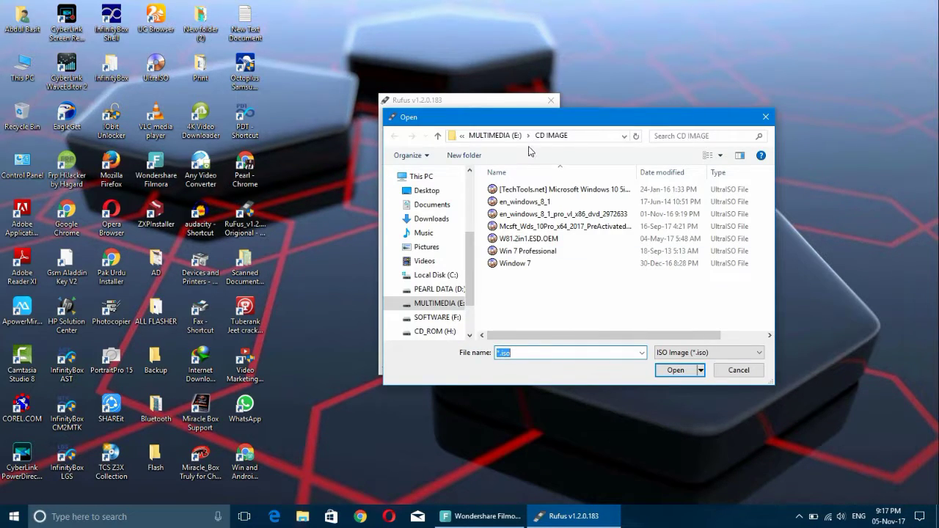
{"action": "left_click", "coordinate": [507, 136]}
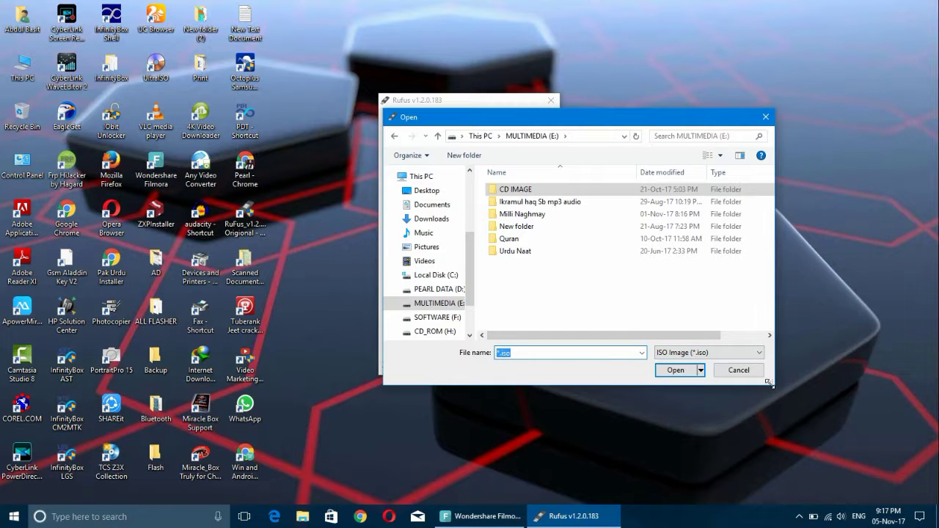
{"action": "left_click_drag", "start_coordinate": [769, 383], "coordinate": [922, 469]}
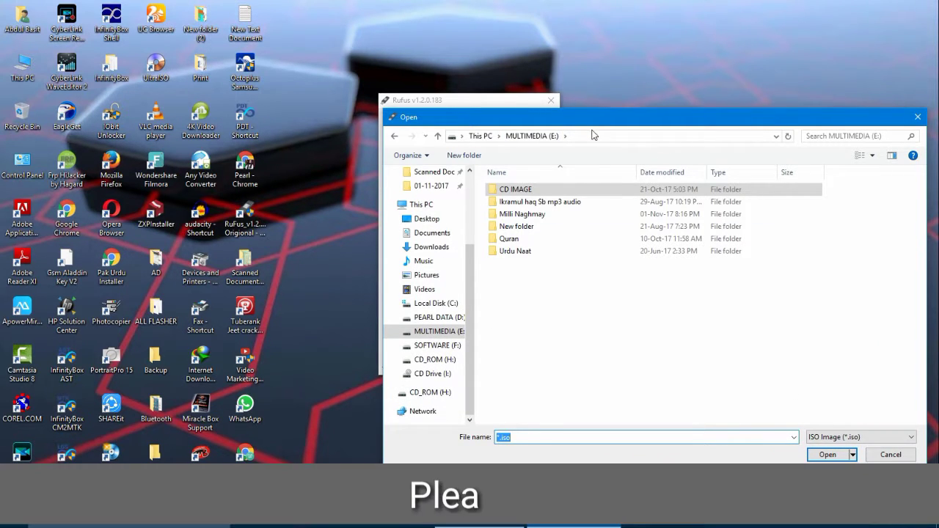
{"action": "left_click_drag", "start_coordinate": [593, 117], "coordinate": [457, 101]}
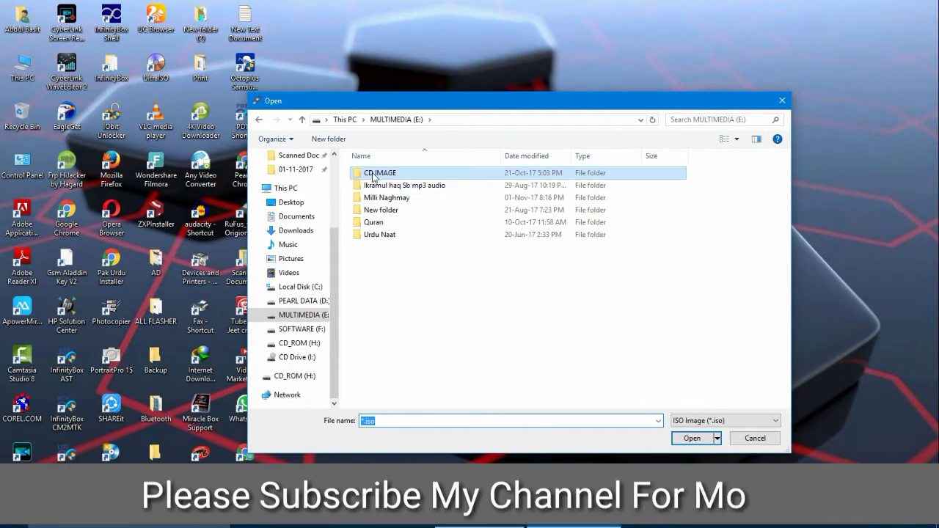
{"action": "double_click", "coordinate": [372, 174]}
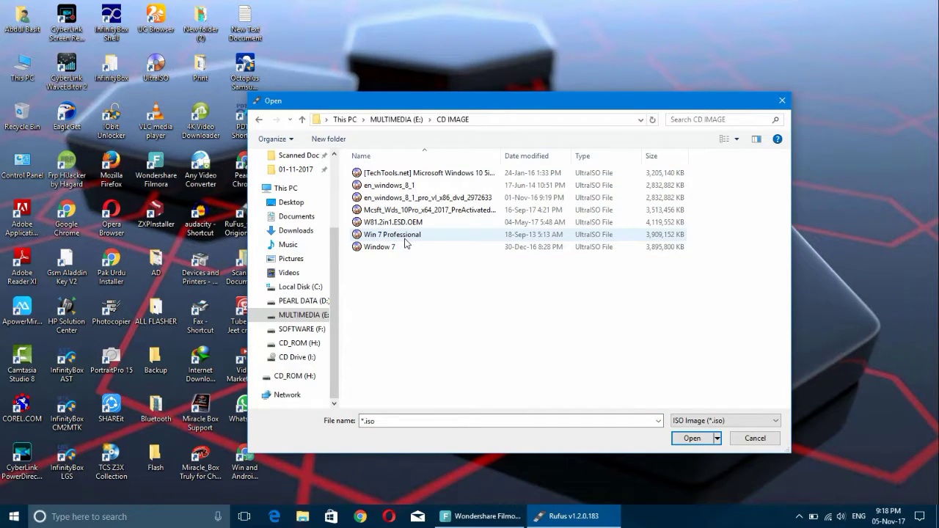
{"action": "left_click", "coordinate": [404, 239]}
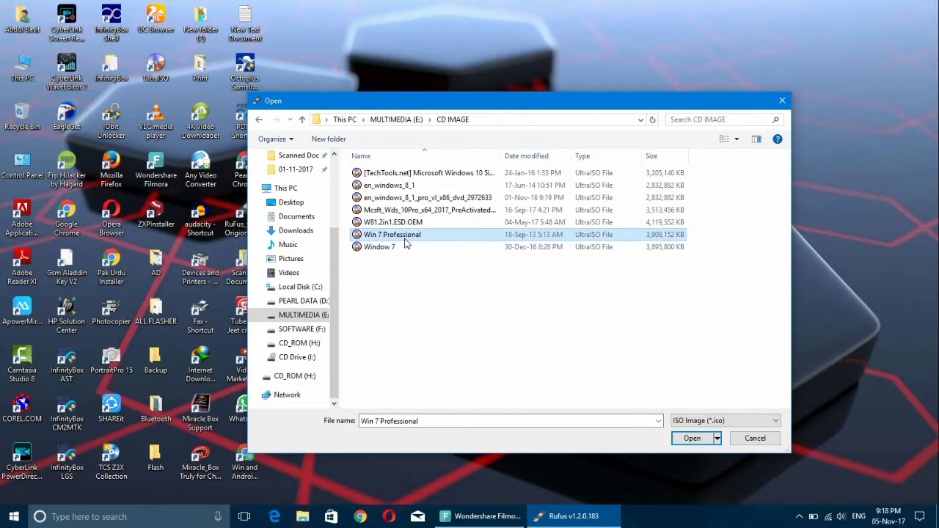
{"action": "left_click", "coordinate": [692, 439]}
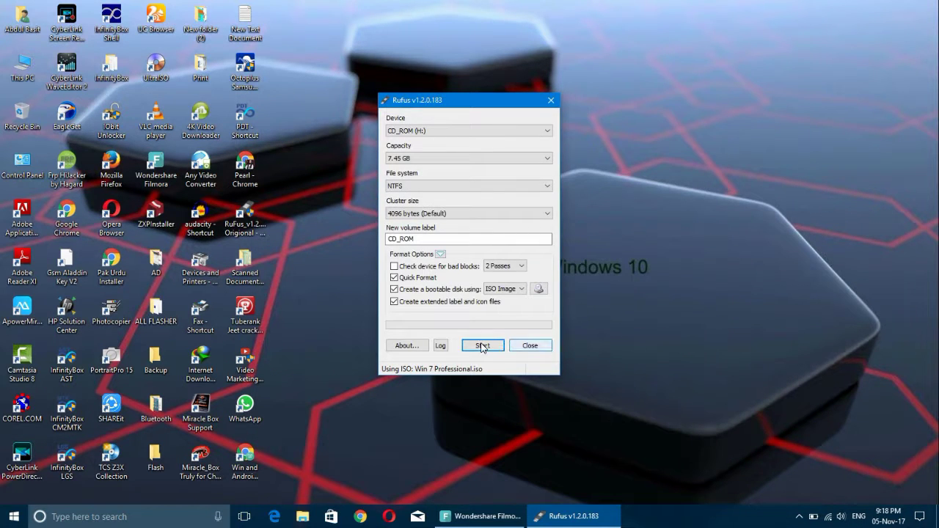
Step: Start creating the bootable USB drive on CD_ROM (H:) and accept erasing all its data
{"action": "left_click", "coordinate": [482, 346]}
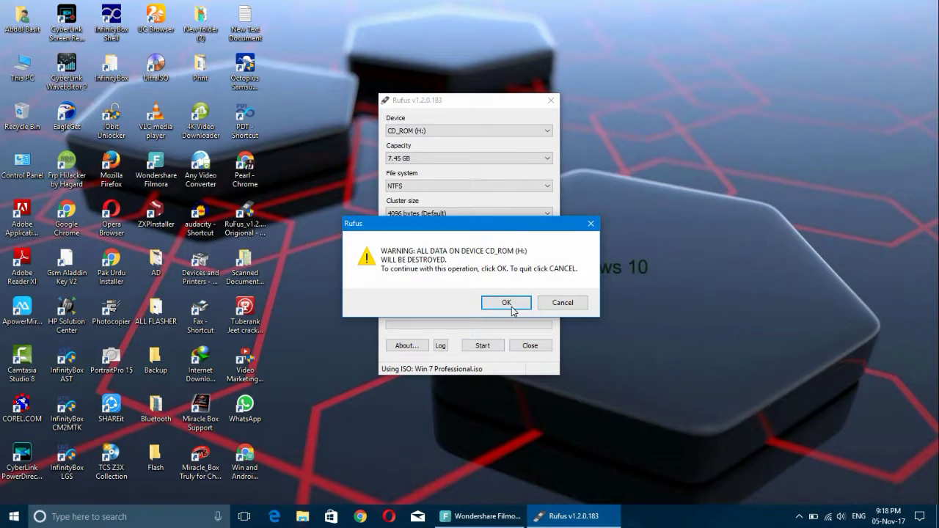
{"action": "left_click", "coordinate": [515, 308]}
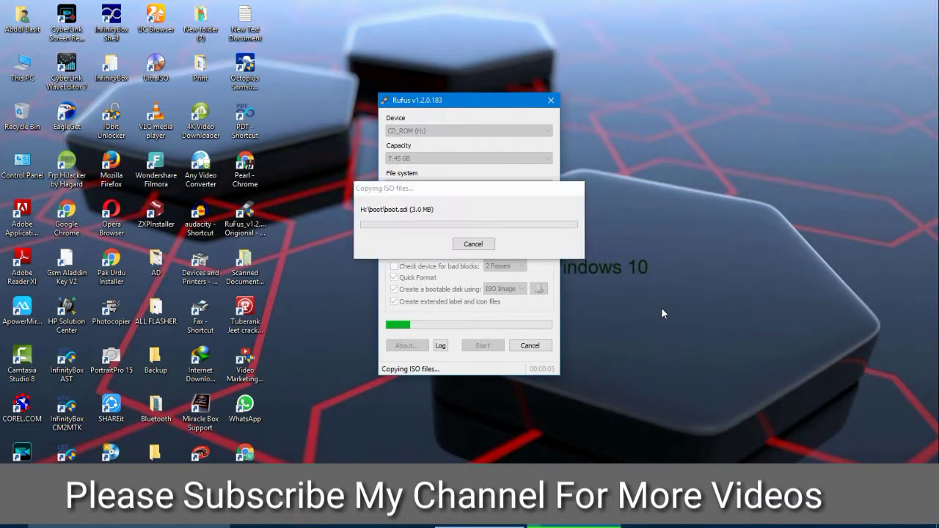
{"action": "left_click", "coordinate": [540, 184]}
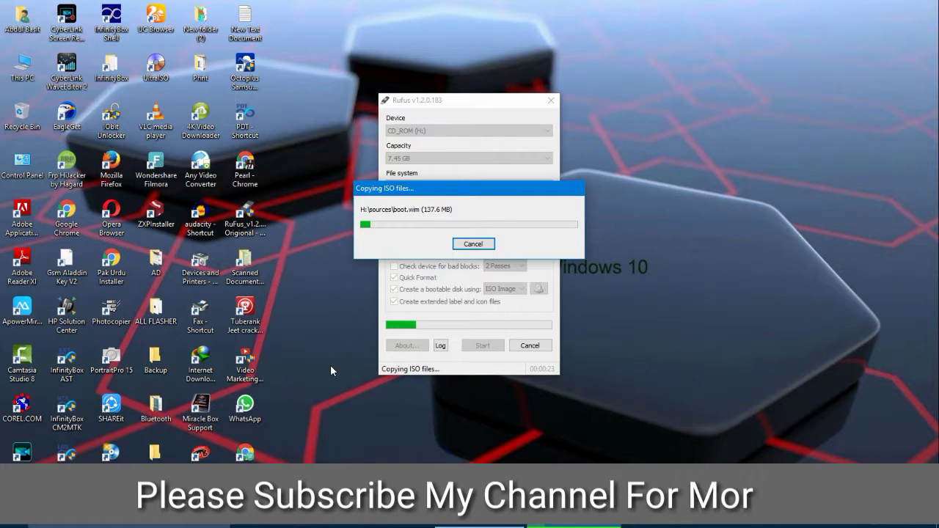
{"action": "double_click", "coordinate": [112, 167]}
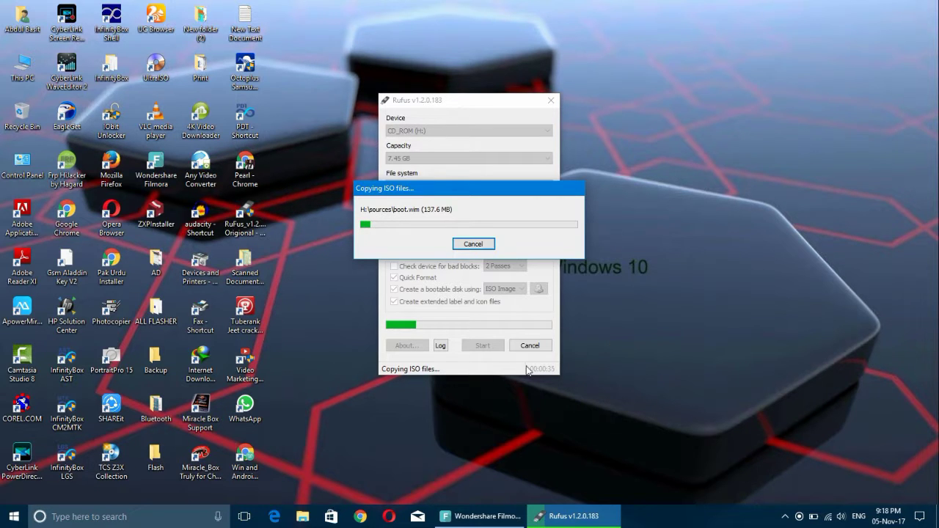
{"action": "right_click", "coordinate": [616, 317]}
{"action": "left_click", "coordinate": [635, 357]}
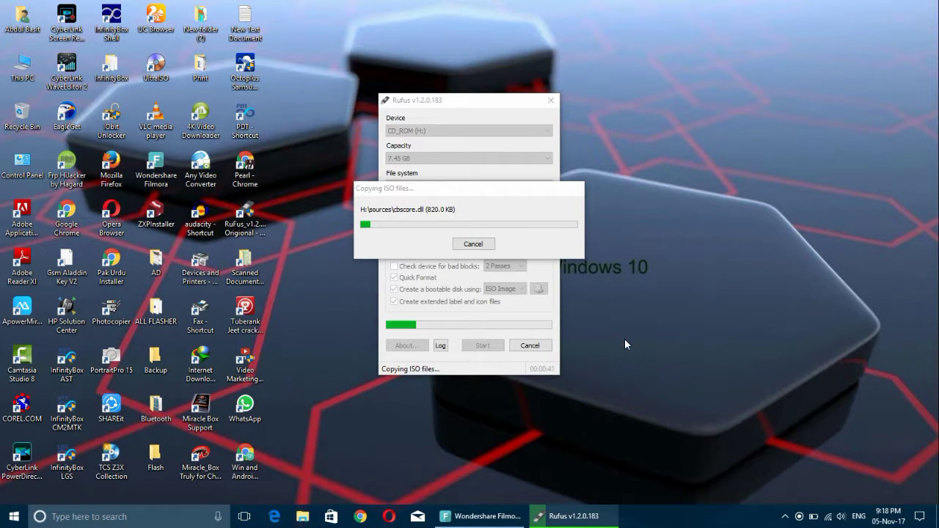
{"action": "right_click", "coordinate": [693, 222]}
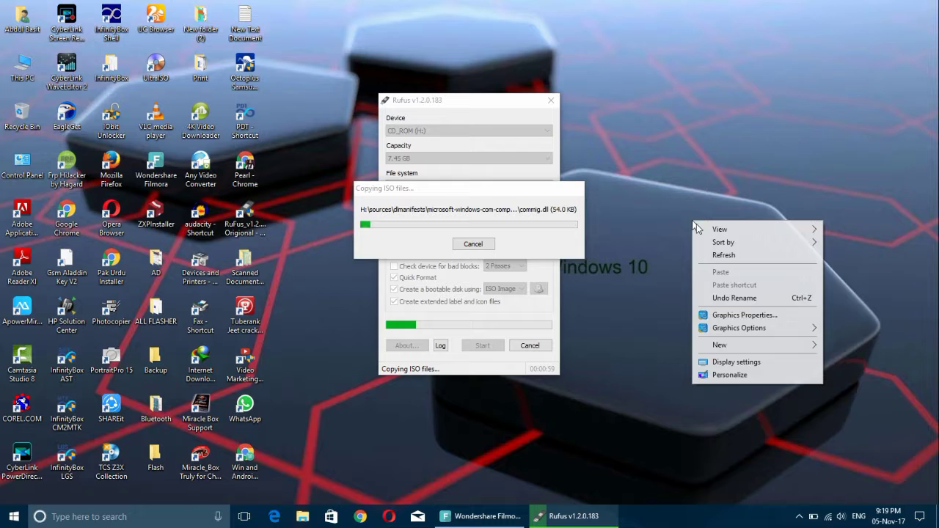
{"action": "left_click", "coordinate": [720, 255]}
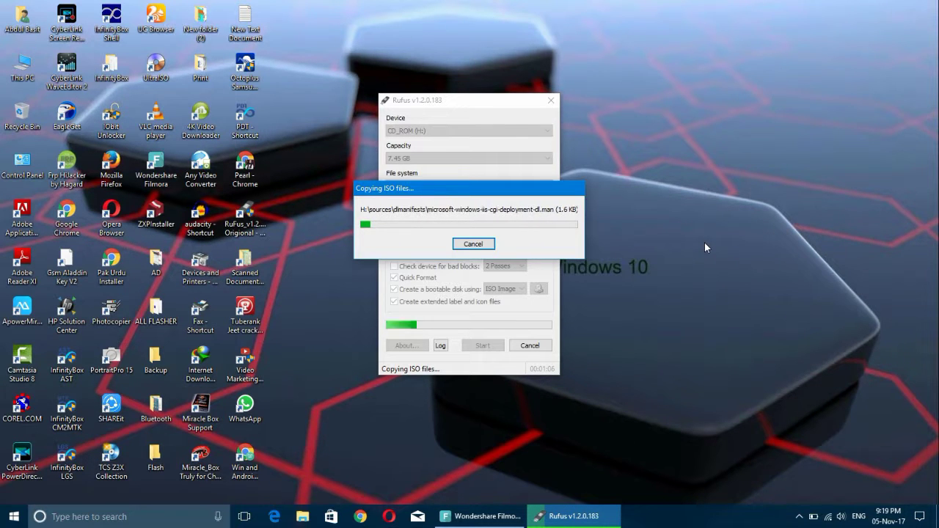
Step: Switch to Chrome, search YouTube for the creator's GSM channel by name, and open the channel from the results
{"action": "left_click", "coordinate": [359, 514]}
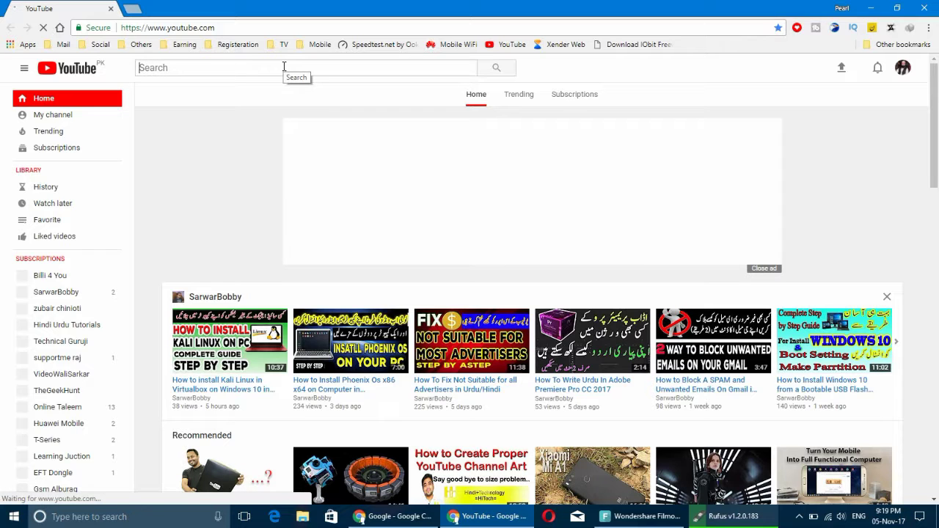
{"action": "type", "text": "abd"}
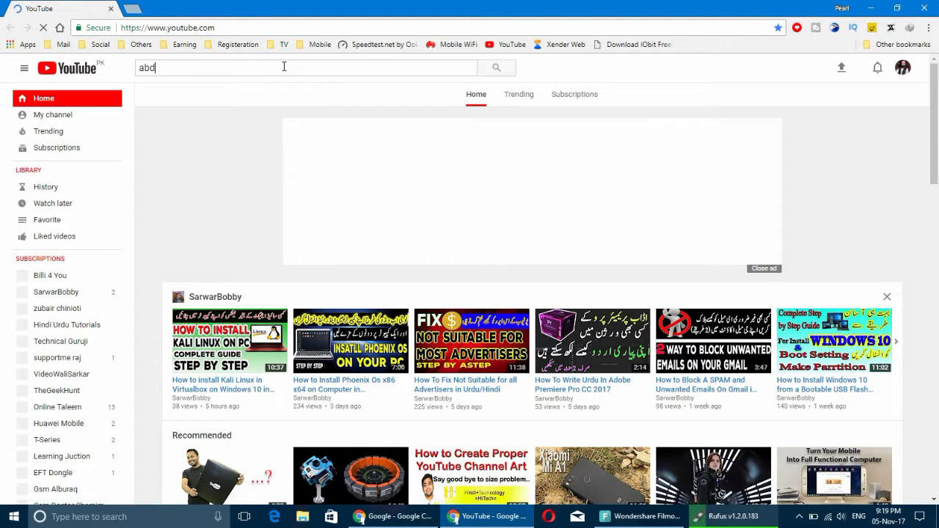
{"action": "type", "text": "ul bassi"}
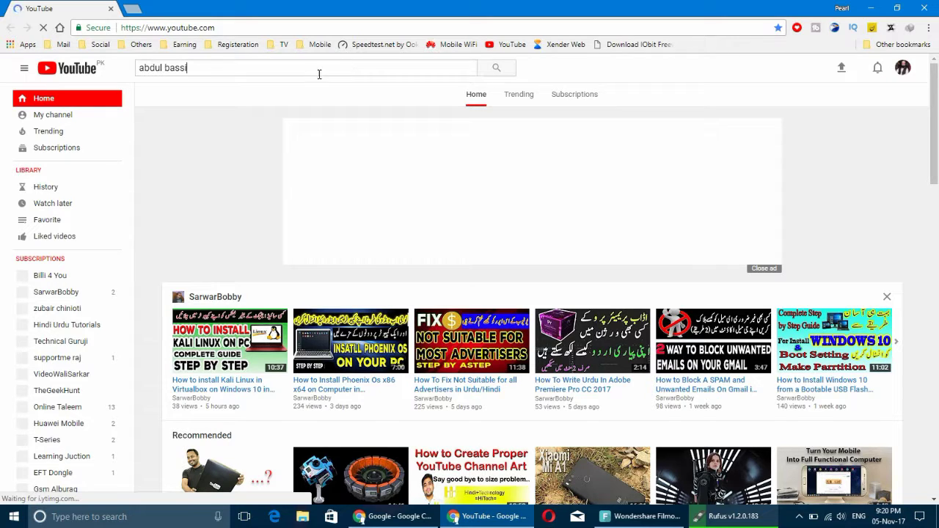
{"action": "left_click", "coordinate": [218, 72]}
{"action": "type", "text": "t gsm"}
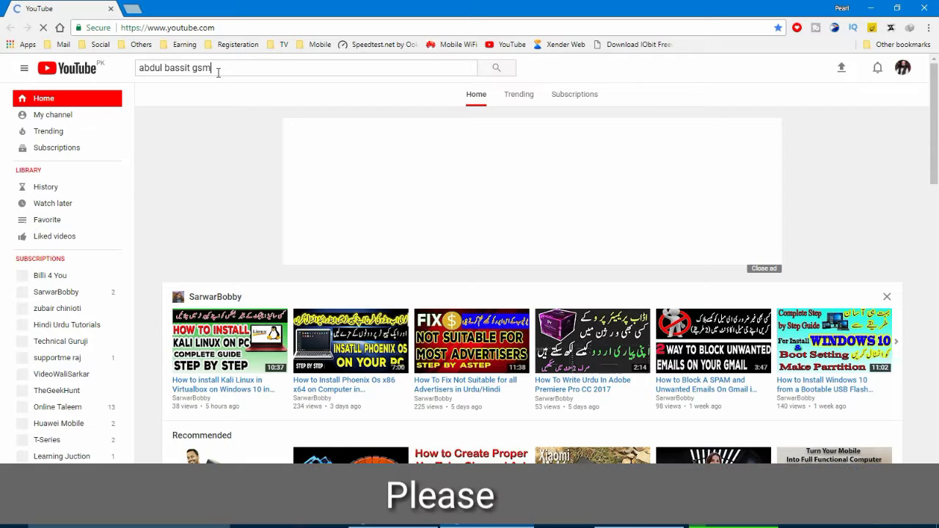
{"action": "left_click", "coordinate": [181, 67]}
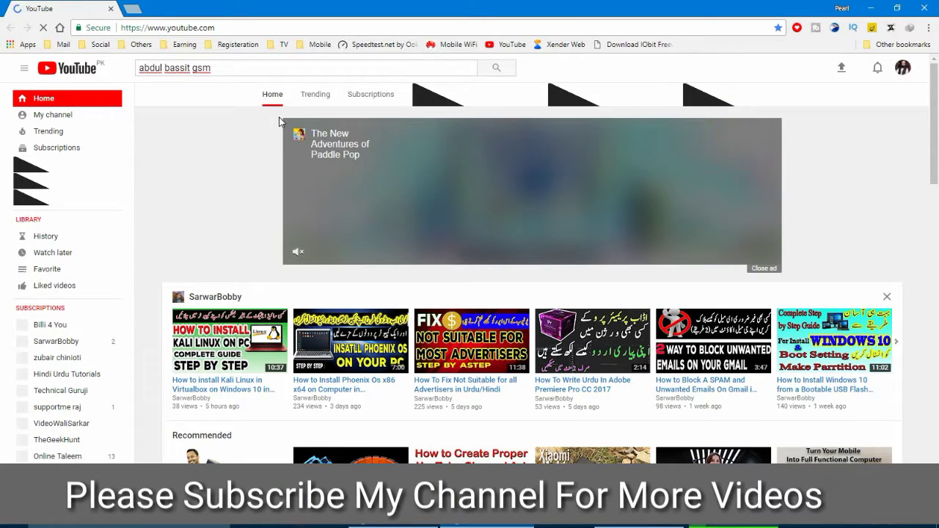
{"action": "key", "text": "BackSpace"}
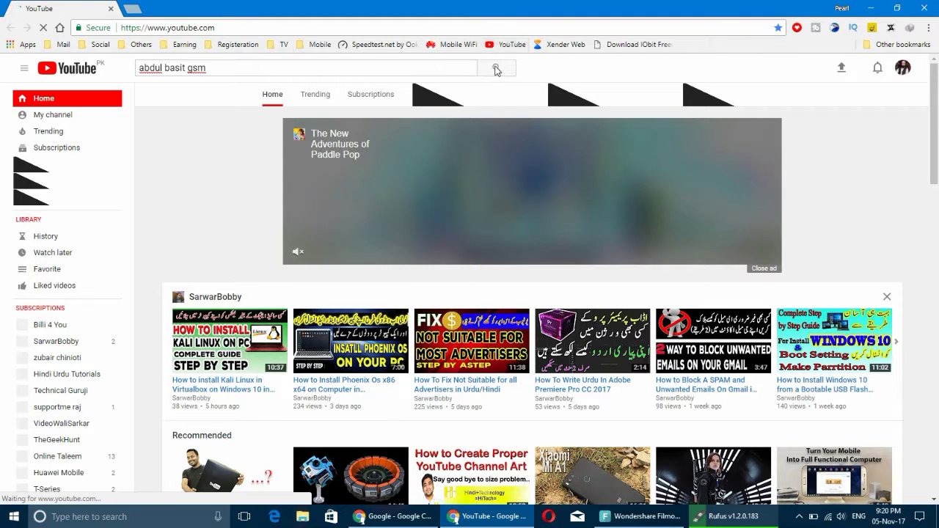
{"action": "left_click", "coordinate": [496, 67]}
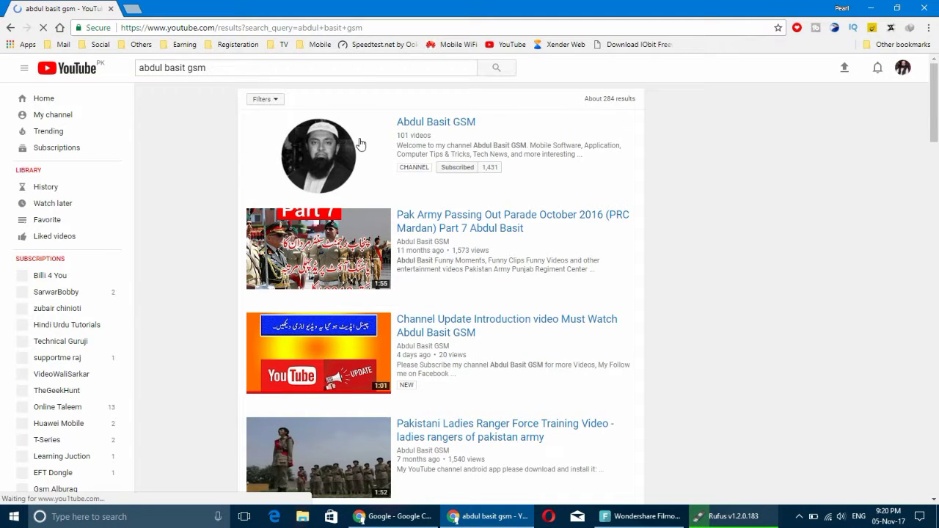
{"action": "left_click", "coordinate": [460, 123]}
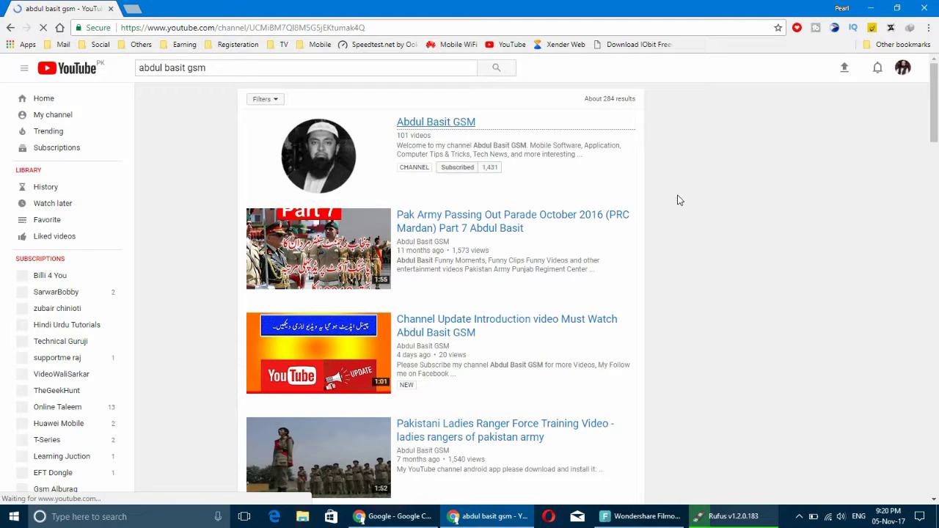
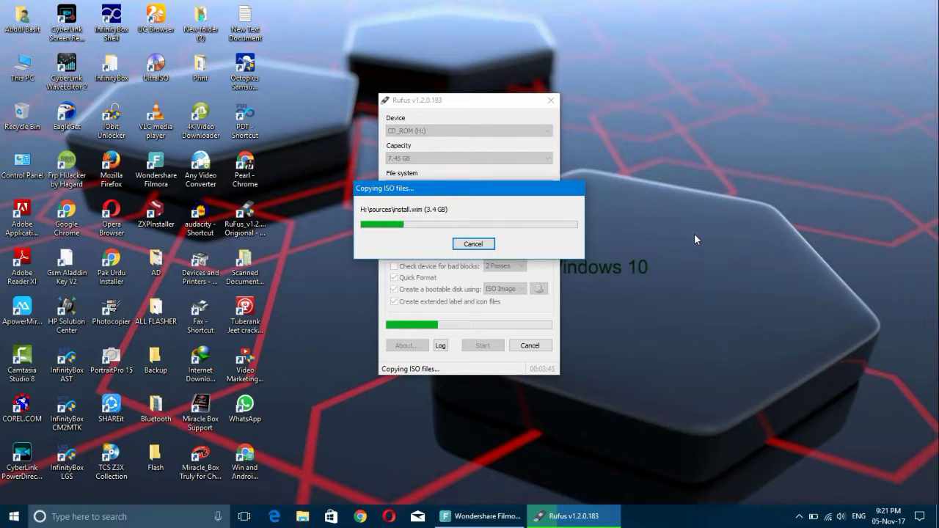
Step: Switch the screen brightness to its next preset level in the Windows quick settings
{"action": "mouse_move", "coordinate": [808, 522]}
{"action": "left_click", "coordinate": [919, 516]}
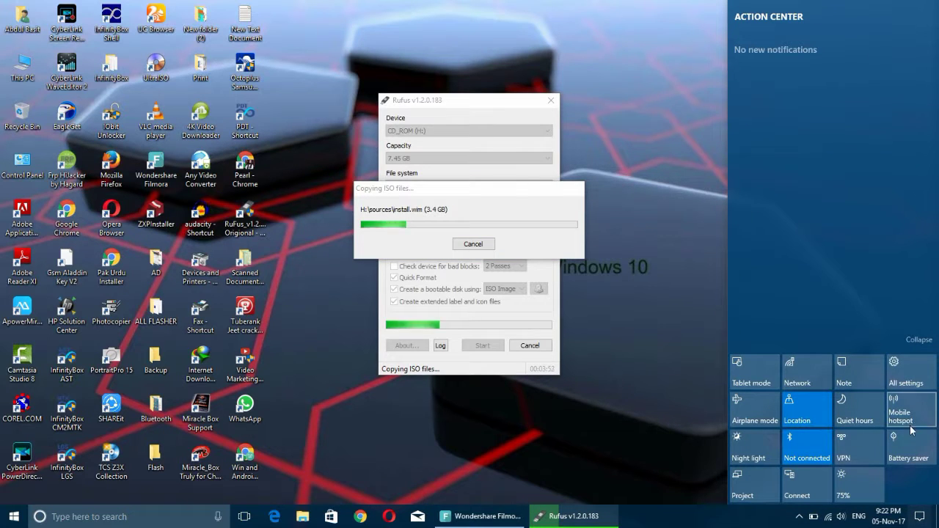
{"action": "left_click", "coordinate": [851, 481]}
{"action": "left_click", "coordinate": [673, 396]}
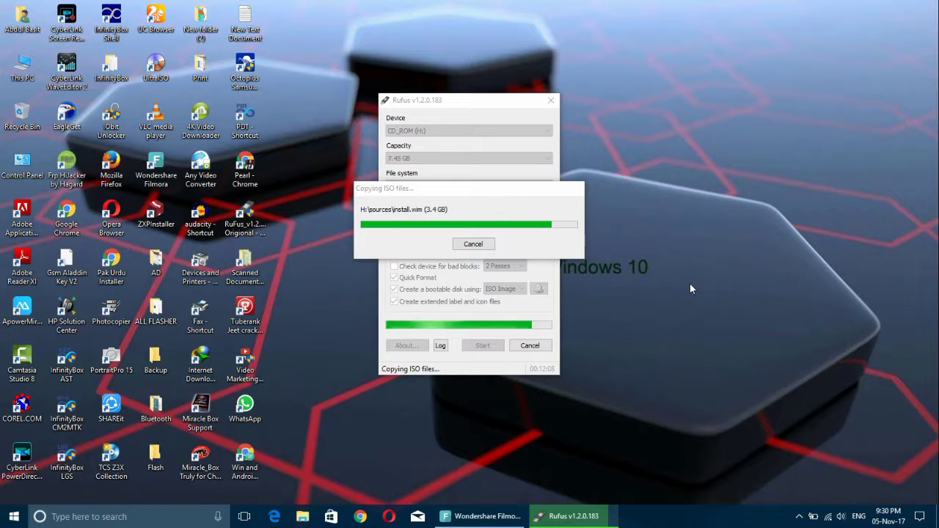
{"action": "right_click", "coordinate": [624, 182]}
{"action": "left_click", "coordinate": [649, 220]}
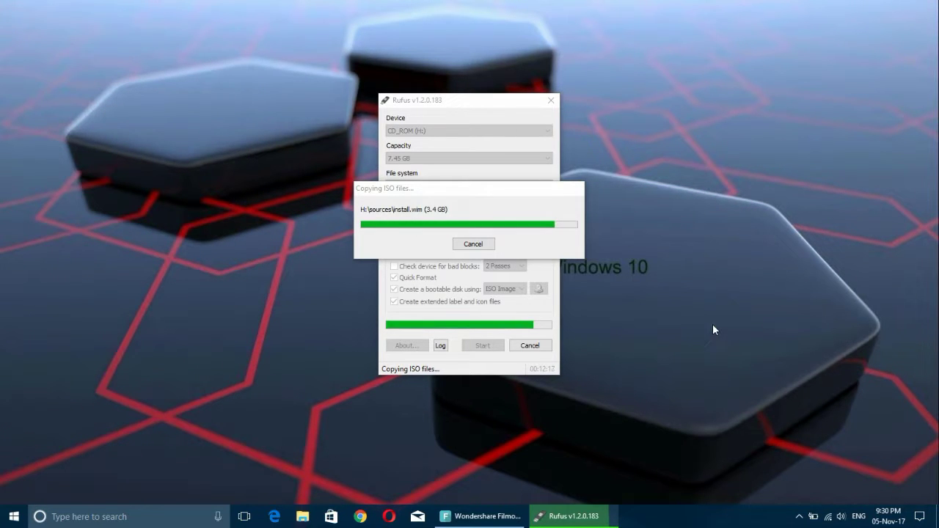
{"action": "right_click", "coordinate": [640, 286]}
{"action": "left_click", "coordinate": [660, 320]}
{"action": "right_click", "coordinate": [657, 282]}
{"action": "left_click", "coordinate": [682, 315]}
{"action": "right_click", "coordinate": [659, 267]}
{"action": "left_click", "coordinate": [683, 301]}
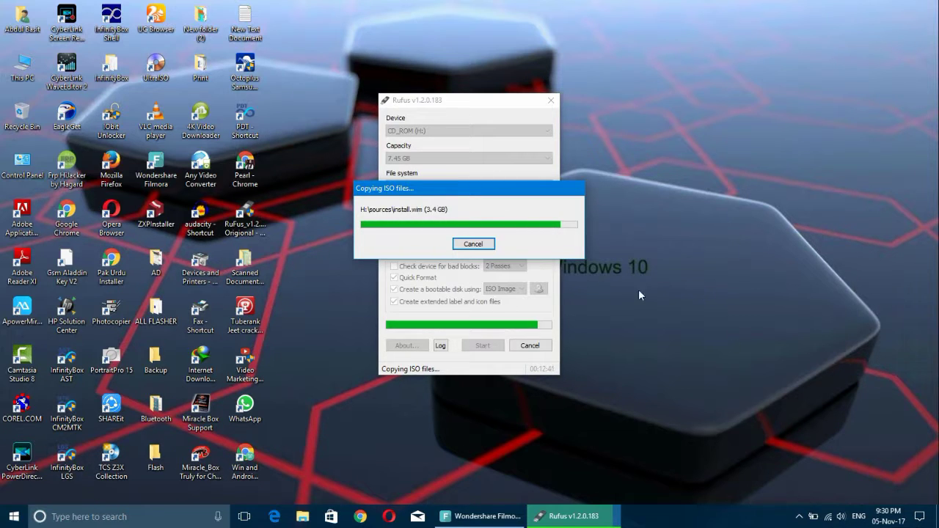
{"action": "right_click", "coordinate": [664, 259]}
{"action": "left_click", "coordinate": [682, 294]}
{"action": "right_click", "coordinate": [664, 280]}
{"action": "left_click", "coordinate": [680, 315]}
{"action": "right_click", "coordinate": [658, 259]}
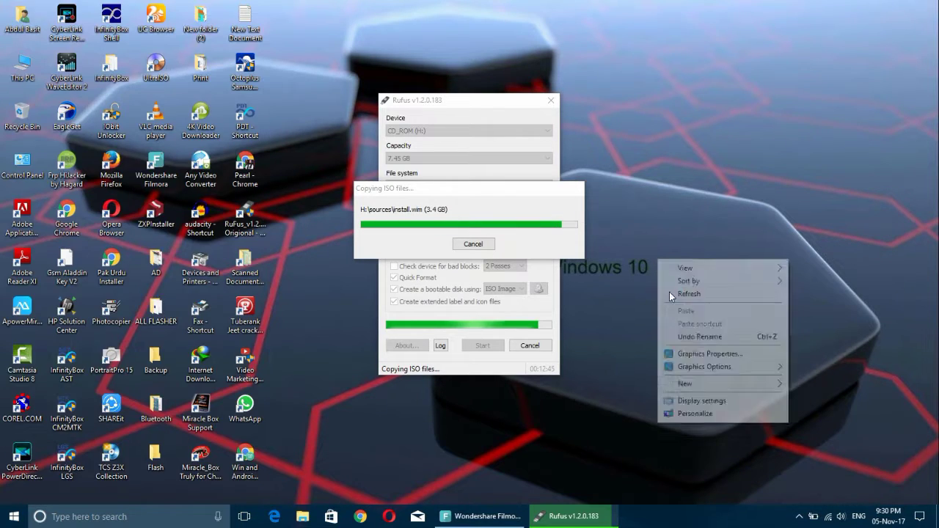
{"action": "left_click", "coordinate": [668, 292]}
{"action": "right_click", "coordinate": [654, 254]}
{"action": "left_click", "coordinate": [667, 287]}
{"action": "right_click", "coordinate": [654, 248]}
{"action": "left_click", "coordinate": [668, 281]}
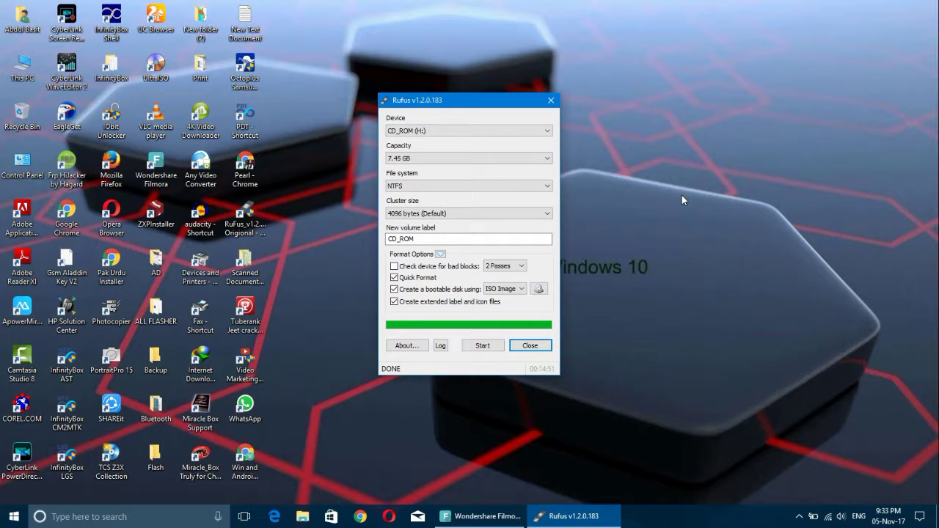
Step: Close Rufus once the bootable drive is finished and refresh the desktop
{"action": "left_click", "coordinate": [550, 348]}
{"action": "right_click", "coordinate": [455, 233]}
{"action": "left_click", "coordinate": [481, 268]}
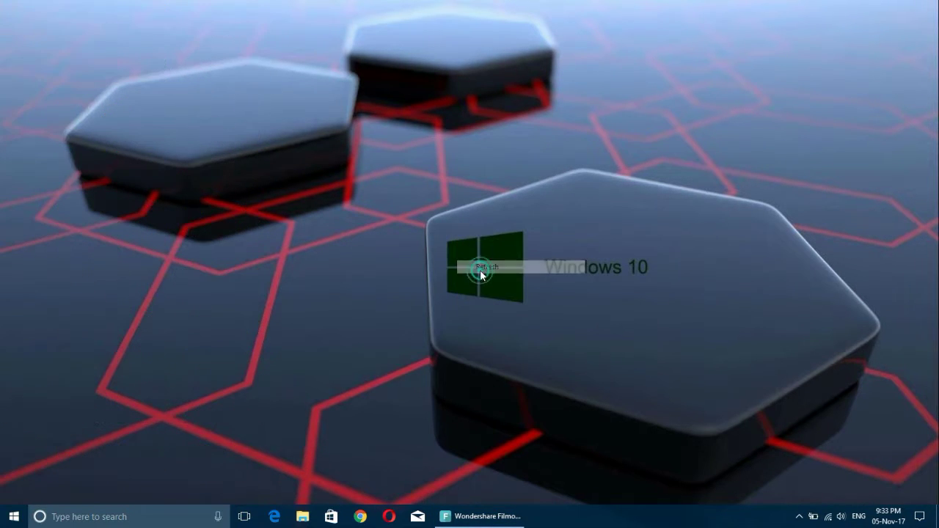
{"action": "right_click", "coordinate": [432, 219]}
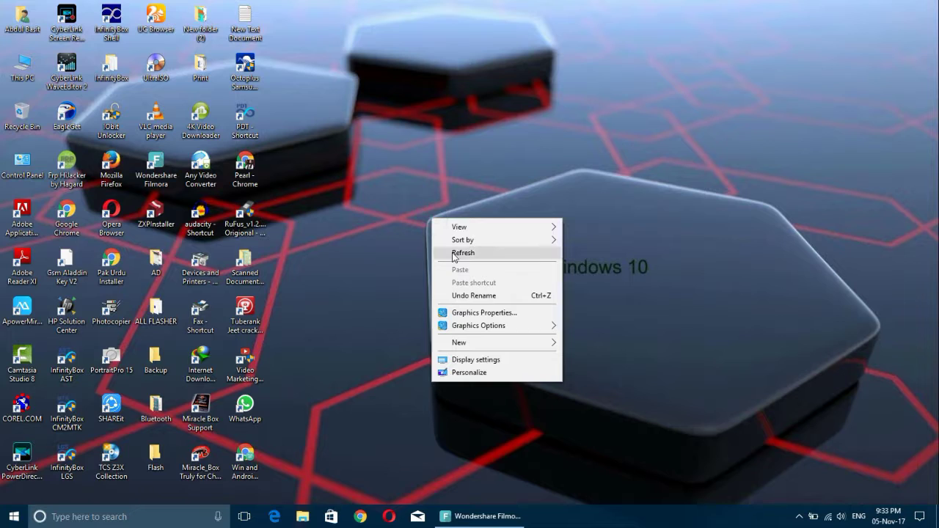
{"action": "left_click", "coordinate": [452, 252]}
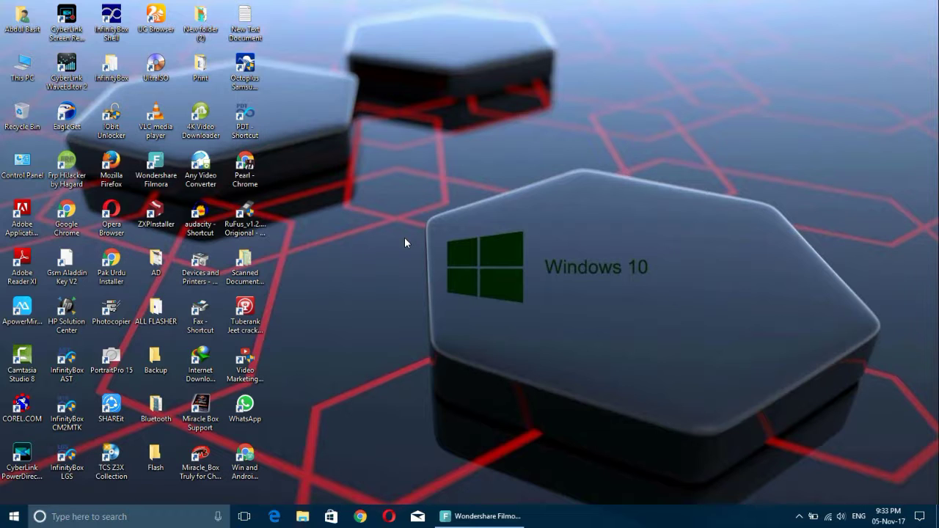
Step: Open CD_ROM (H:) from This PC to check the Windows setup files on it, and close File Explorer
{"action": "double_click", "coordinate": [23, 70]}
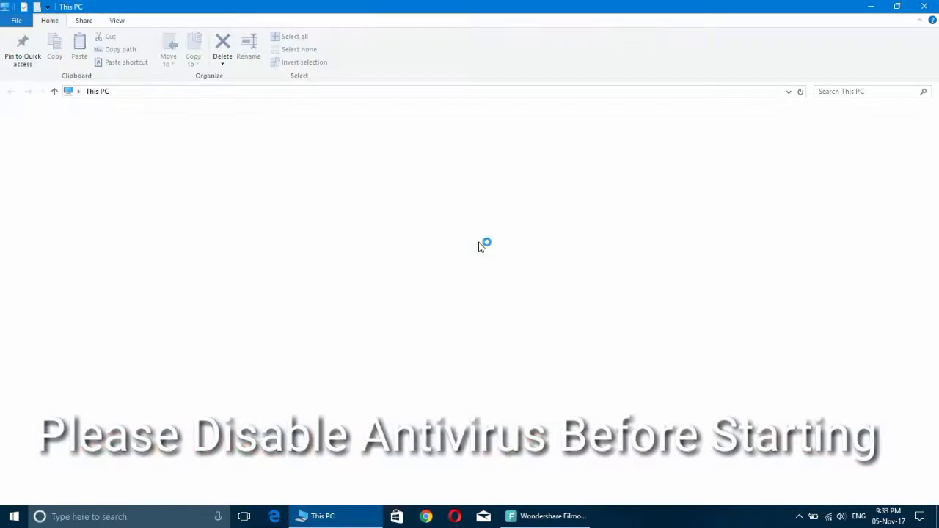
{"action": "double_click", "coordinate": [155, 257]}
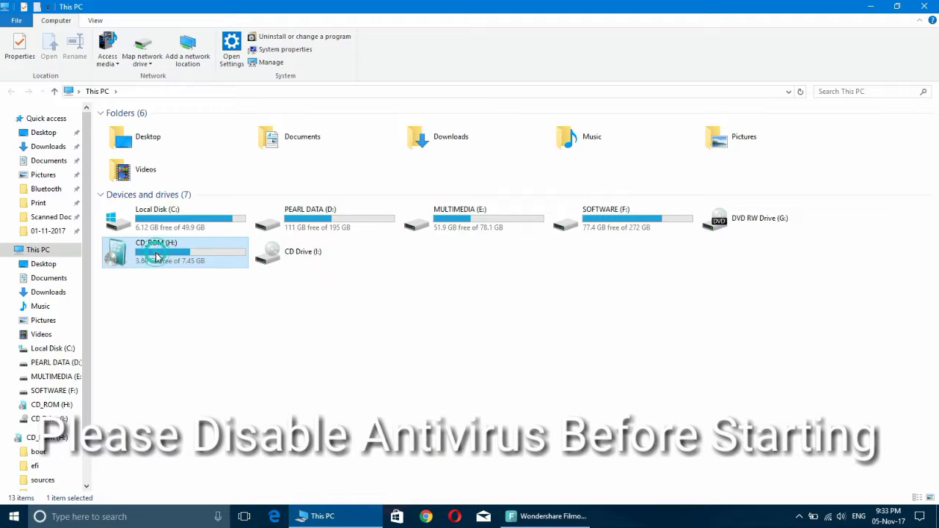
{"action": "right_click", "coordinate": [156, 252]}
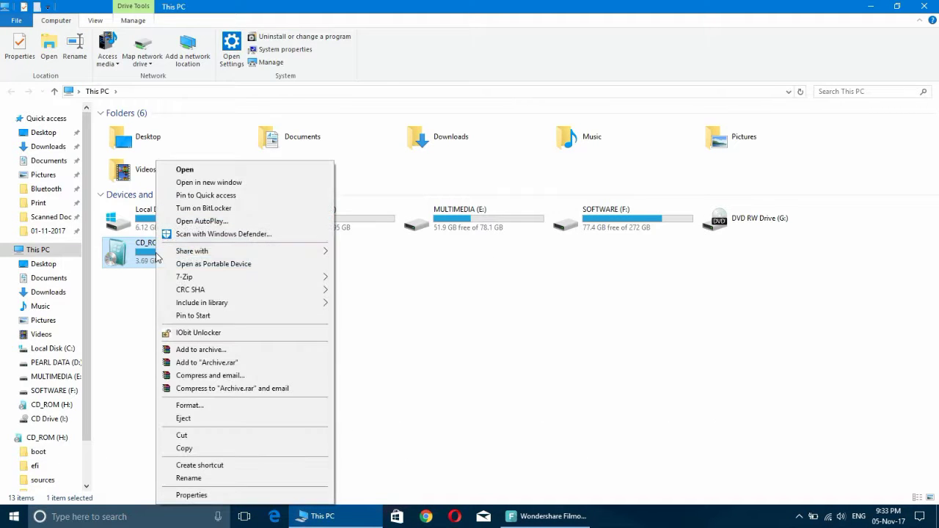
{"action": "left_click", "coordinate": [186, 171]}
{"action": "left_click_drag", "start_coordinate": [129, 207], "coordinate": [659, 138]}
{"action": "left_click", "coordinate": [704, 242]}
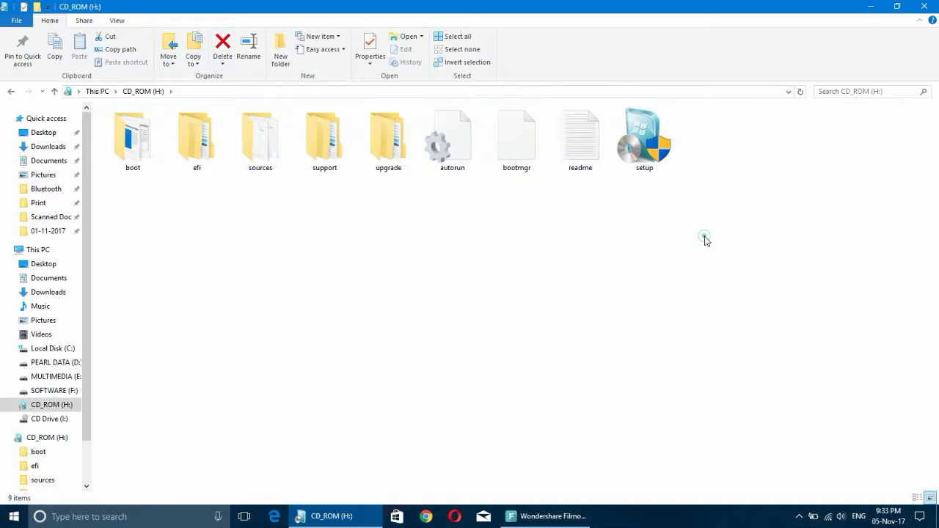
{"action": "left_click", "coordinate": [933, 6]}
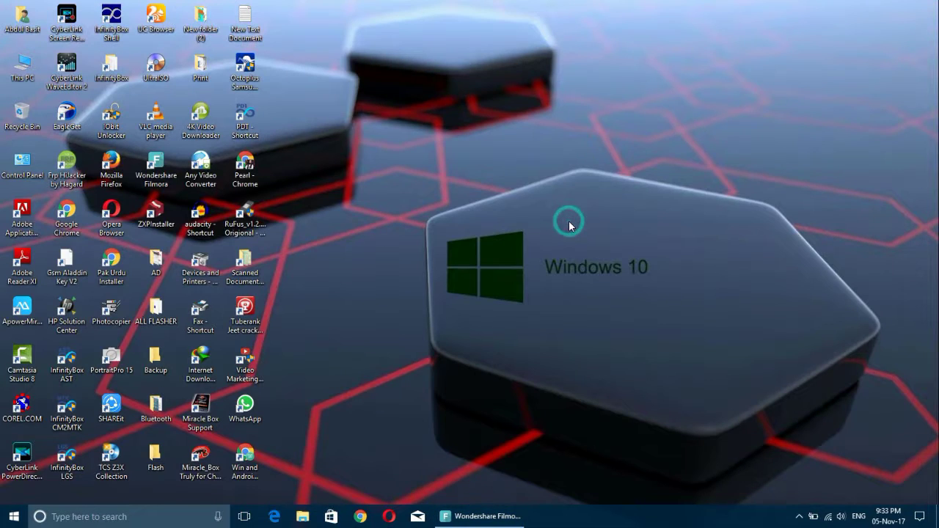